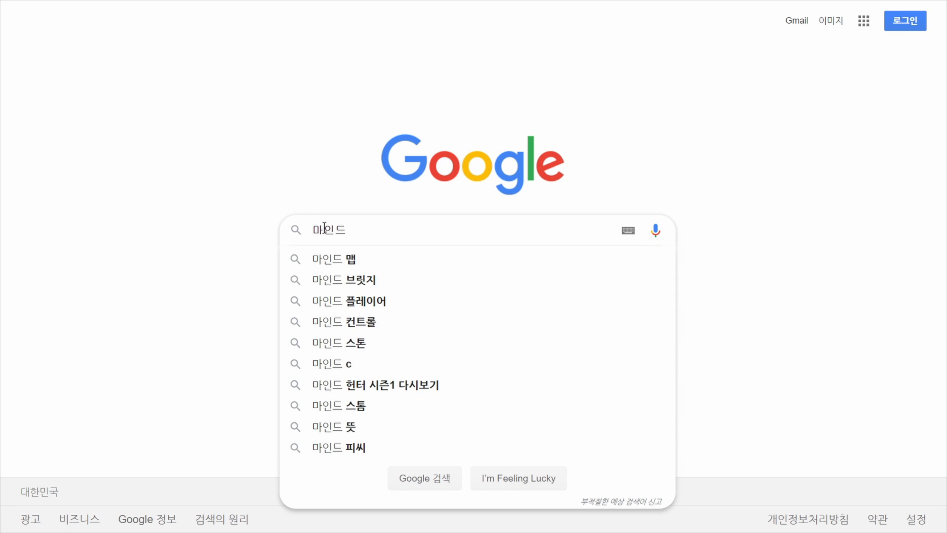
- Find the MindMup site through a web search starting with 마인드 and create a new free public map
type("ㅂ")
key("Return")
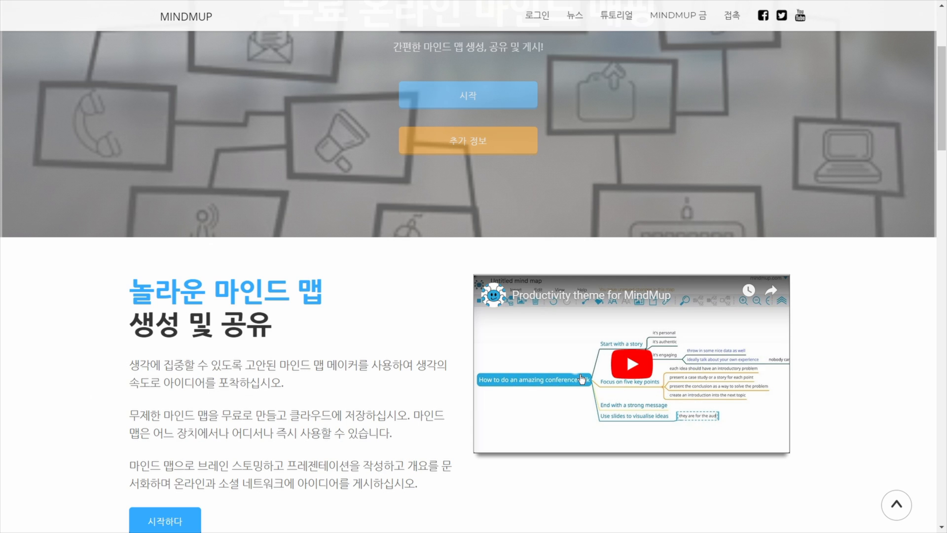
scroll(582, 379, "up", 4)
left_click(482, 279)
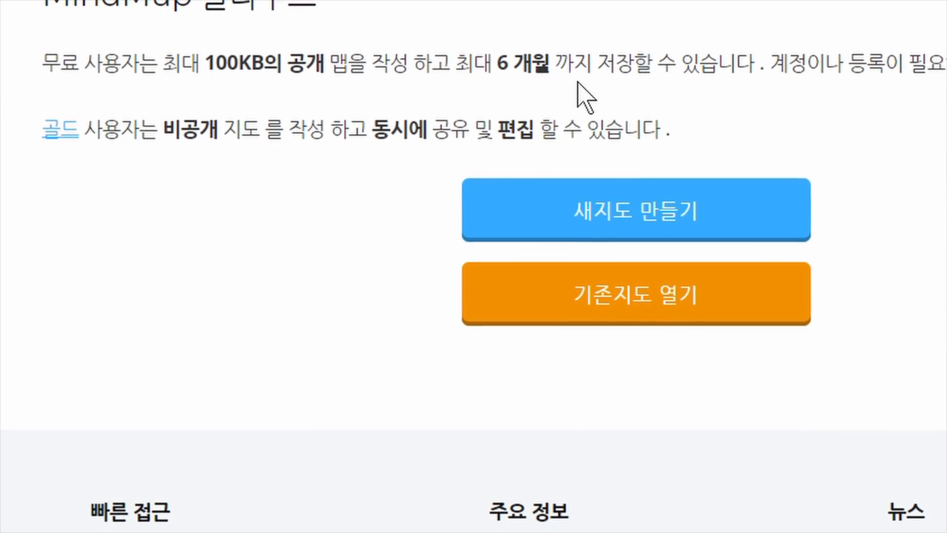
left_click(687, 209)
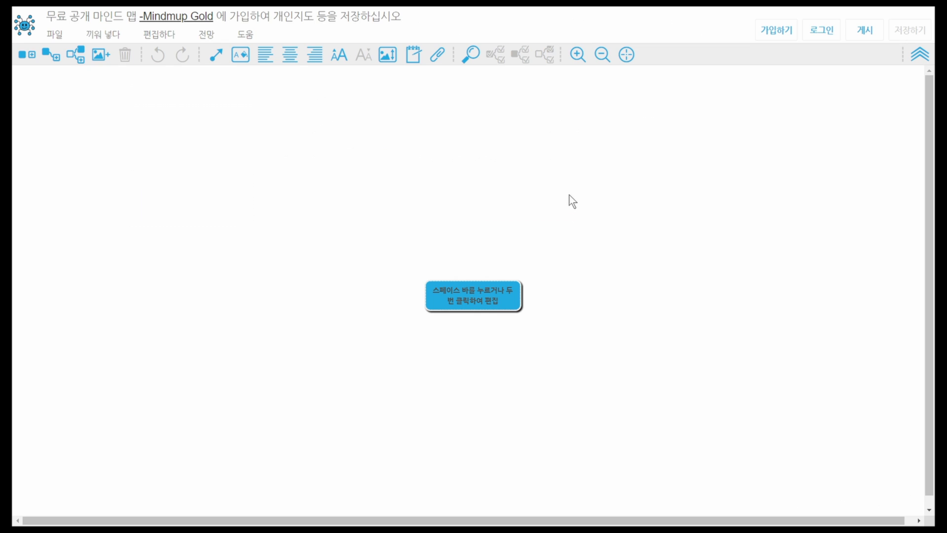
- Rename the central node of the new map as 디지털 리터러시
left_click(497, 286)
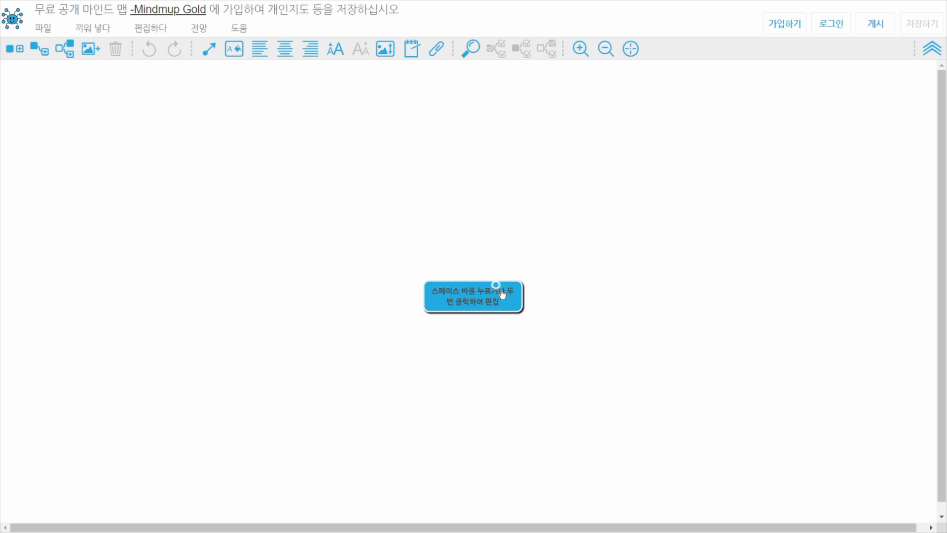
double_click(501, 291)
type("딪")
type("지털 리터러시")
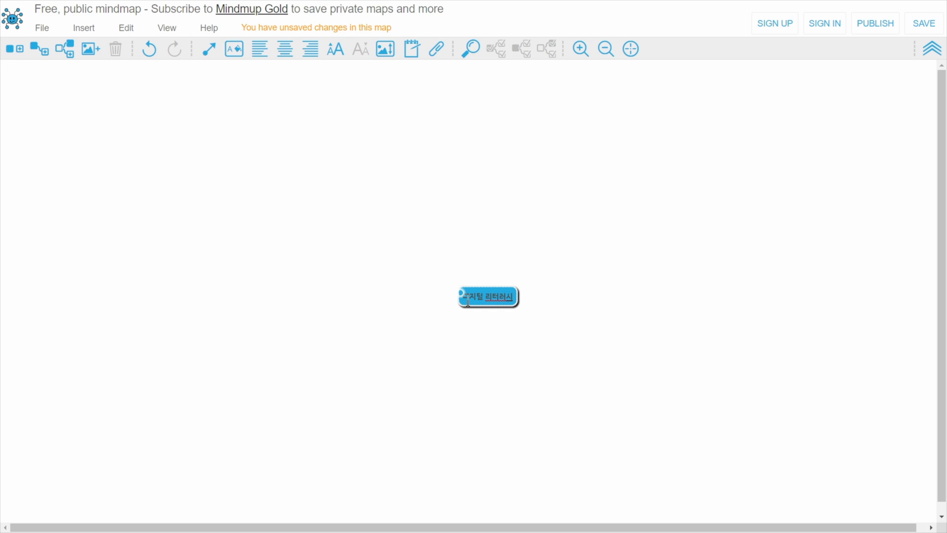
key("ctrl+plus")
key("ctrl+plus")
left_click(598, 364)
left_click_drag(619, 375, 480, 297)
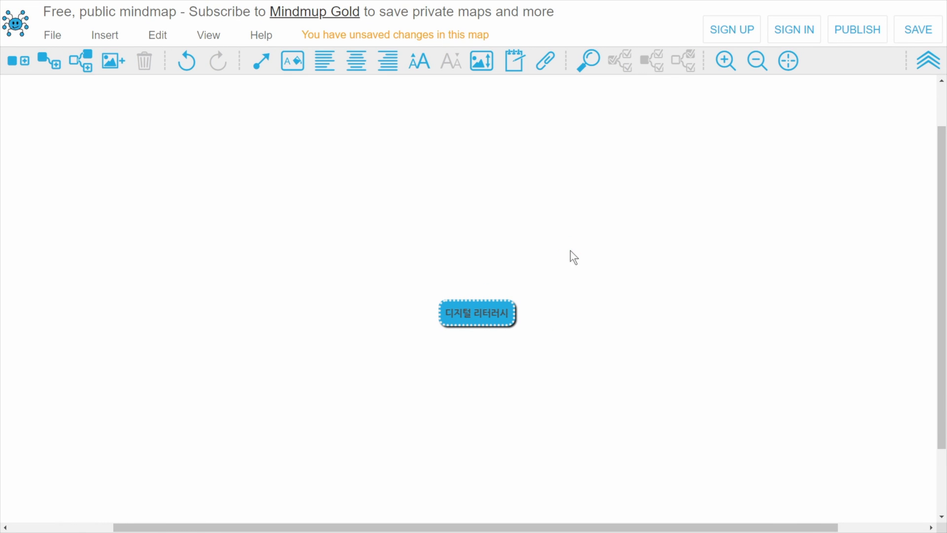
right_click(471, 314)
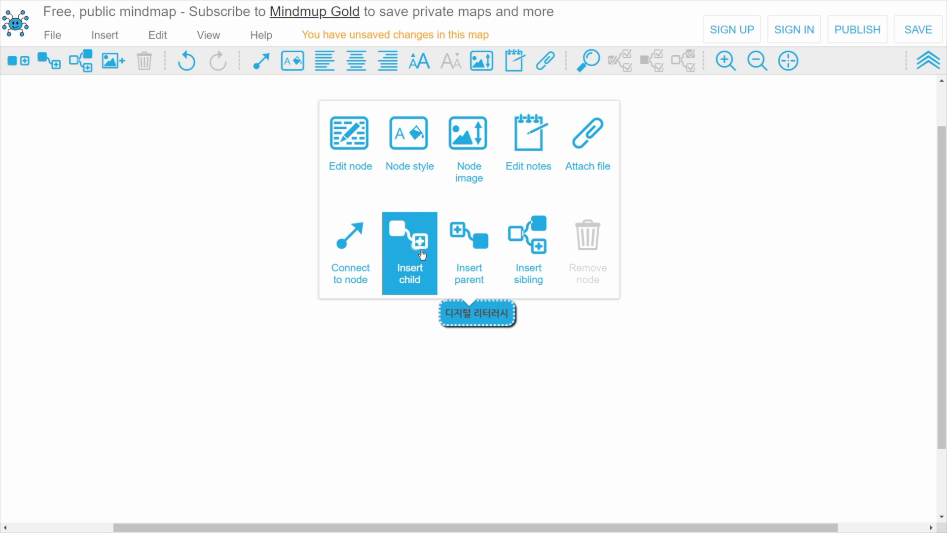
left_click(411, 271)
left_click(442, 370)
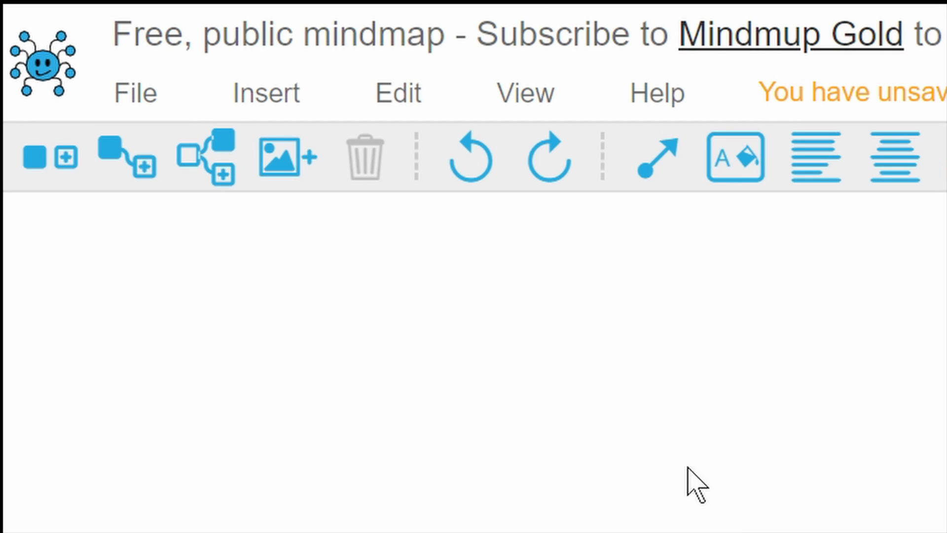
left_click(139, 182)
- Insert a child node labelled 의미 under the 디지털 리터러시 node
left_click(274, 97)
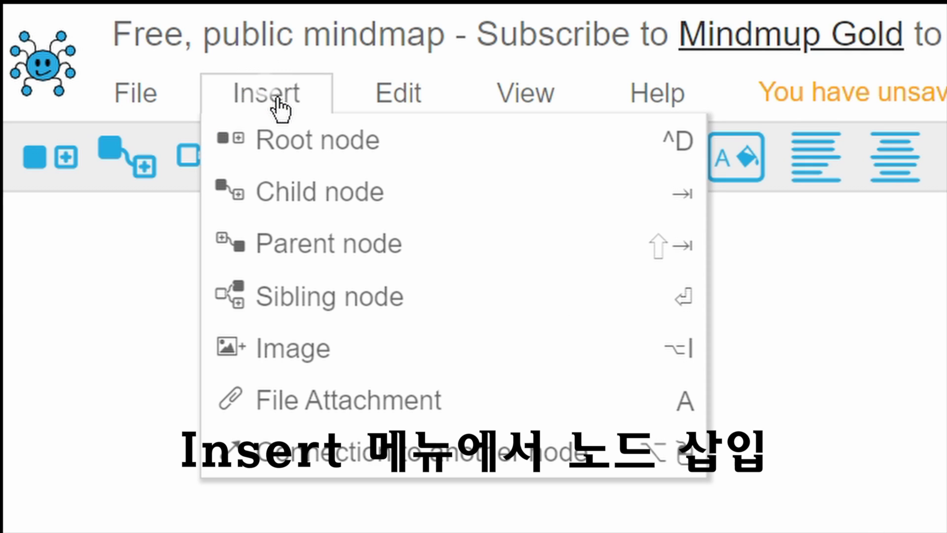
left_click(286, 193)
left_click(291, 197)
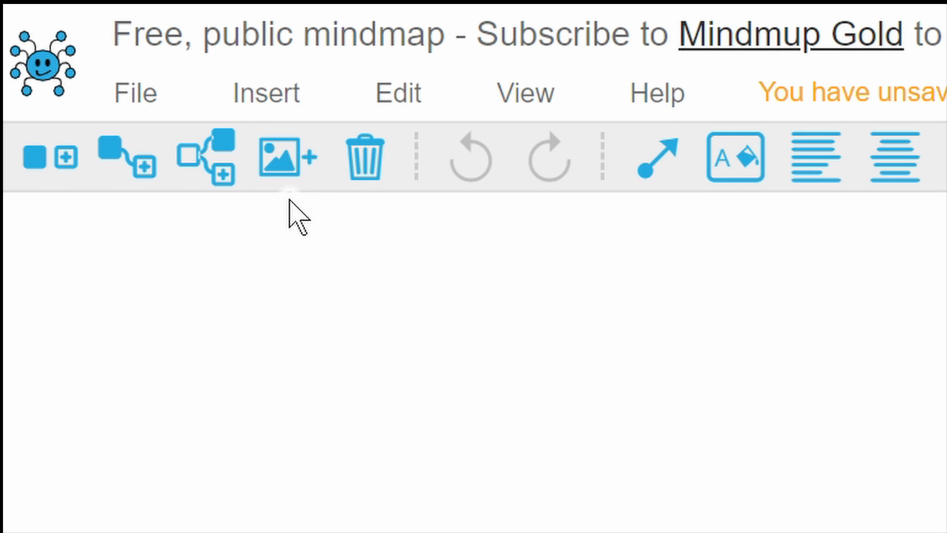
type("의미")
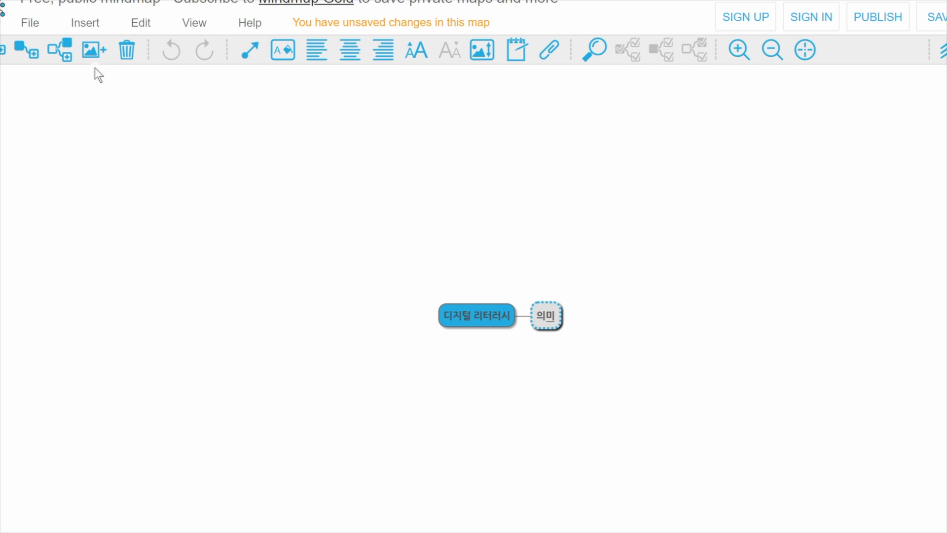
left_click(532, 339)
- Insert a child node labelled 디지털 활용능력 under the 의미 node
left_click(27, 50)
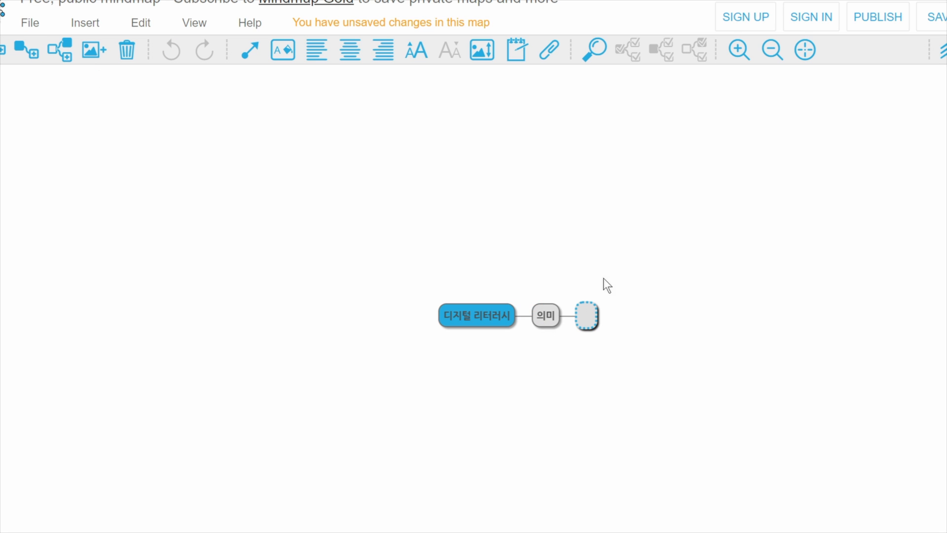
type("디지털 활용ㄴ")
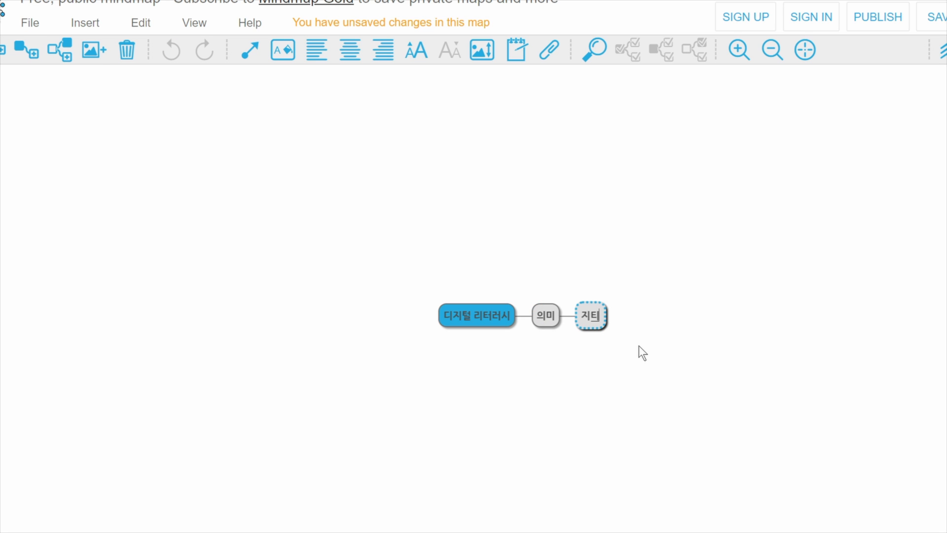
type("능력")
key("Return")
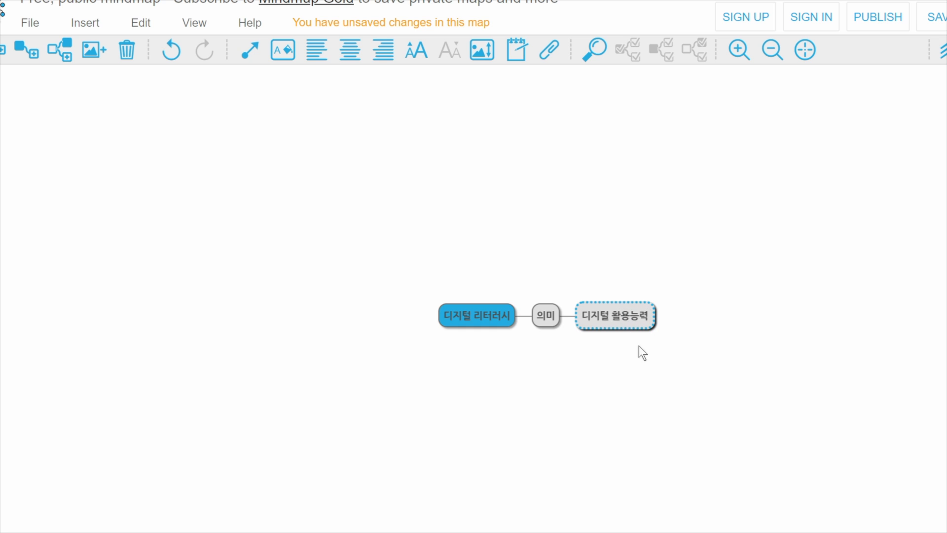
- Add two child nodes labelled 검색 and 미디어 to the 디지털 리터러시 node
left_click(475, 314)
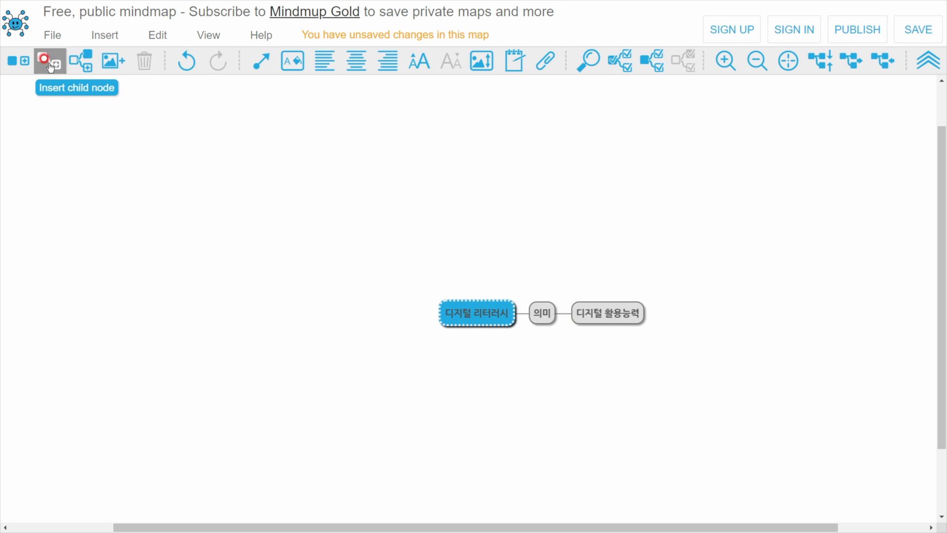
left_click(50, 63)
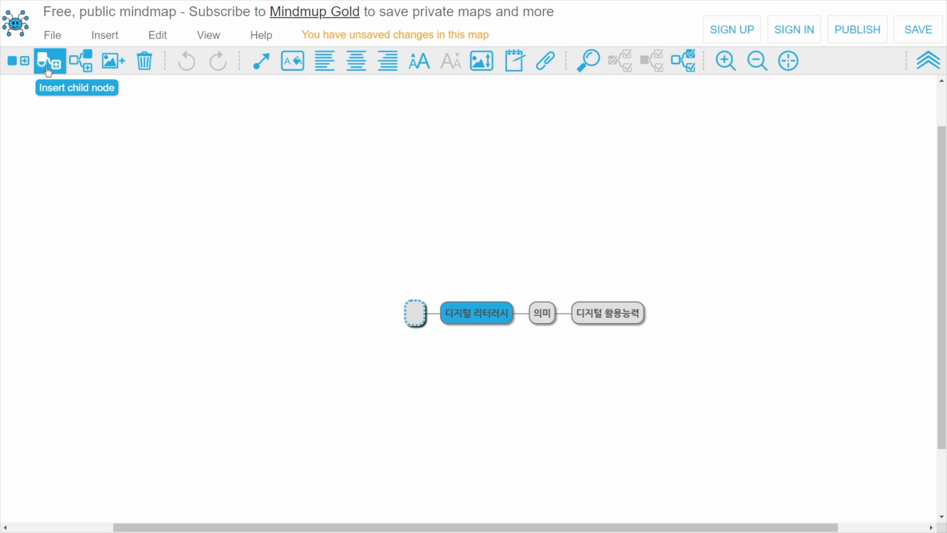
type("검색")
key("Return")
left_click(450, 317)
left_click(49, 62)
type("미디어")
key("Return")
- Add two more child nodes labelled 저작권 and 빅데이터 to the 디지털 리터러시 node
left_click(464, 310)
left_click(58, 56)
type("저작권")
key("Return")
left_click(485, 315)
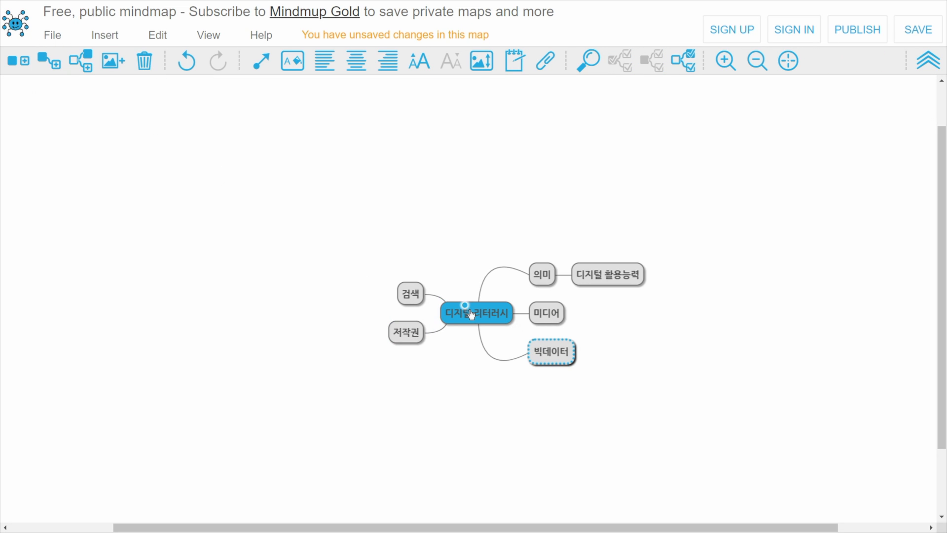
- Style the 디지털 리터러시 node with a yellow-green background and black text
left_click(471, 315)
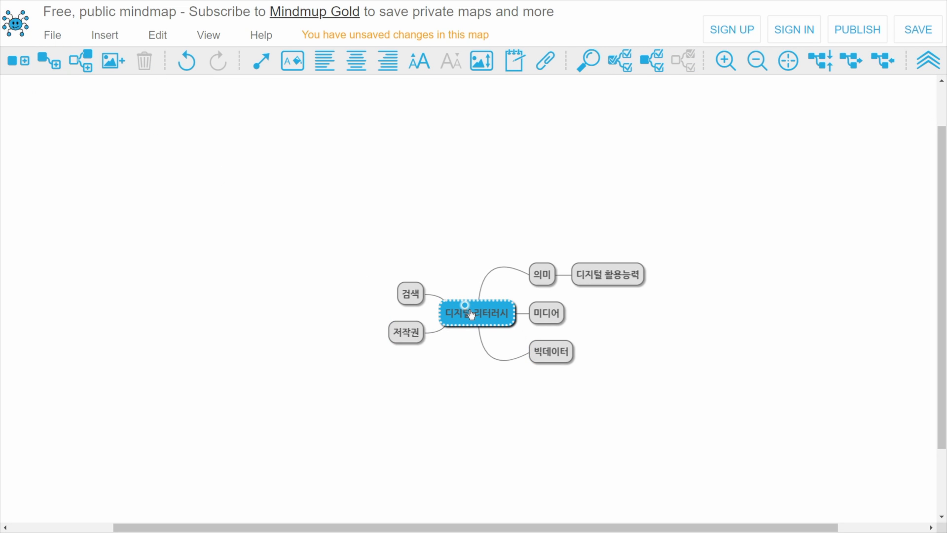
left_click(293, 61)
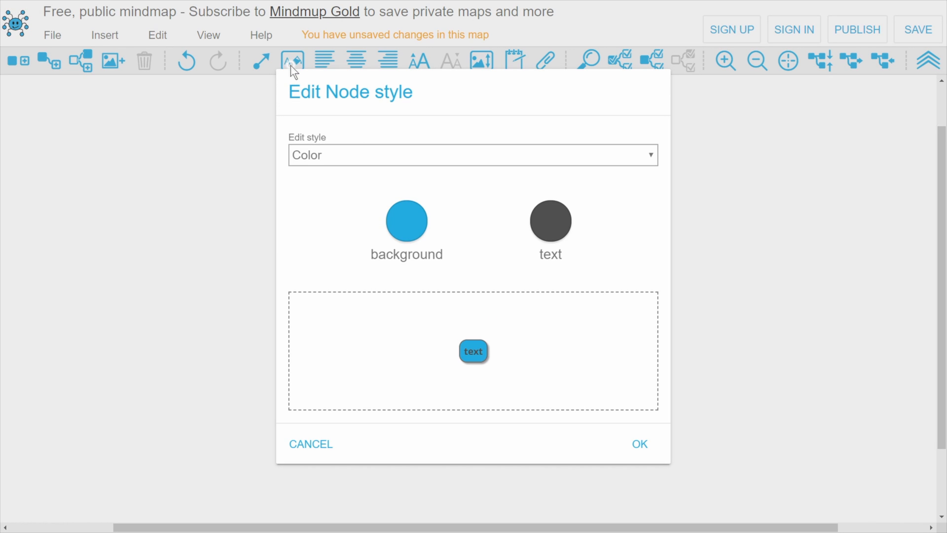
left_click(408, 221)
left_click(408, 227)
left_click(554, 224)
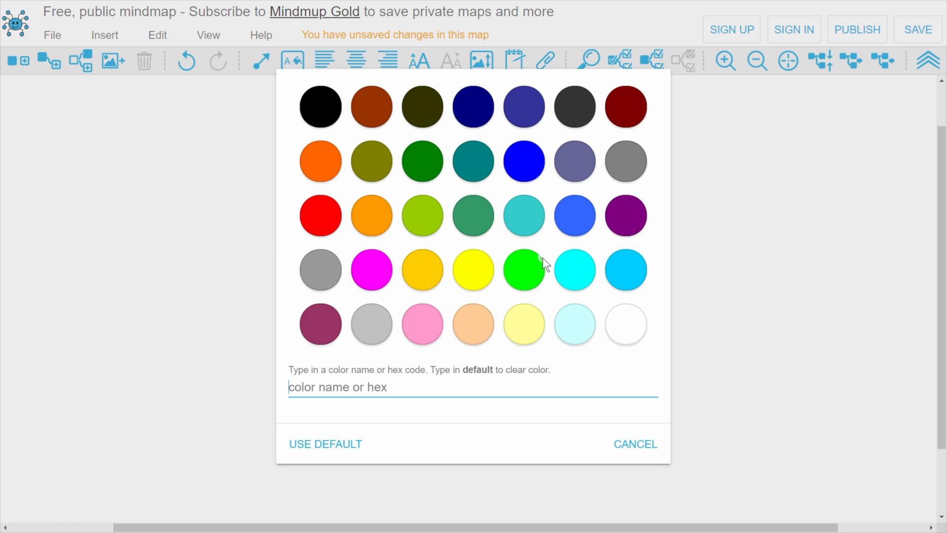
left_click(312, 98)
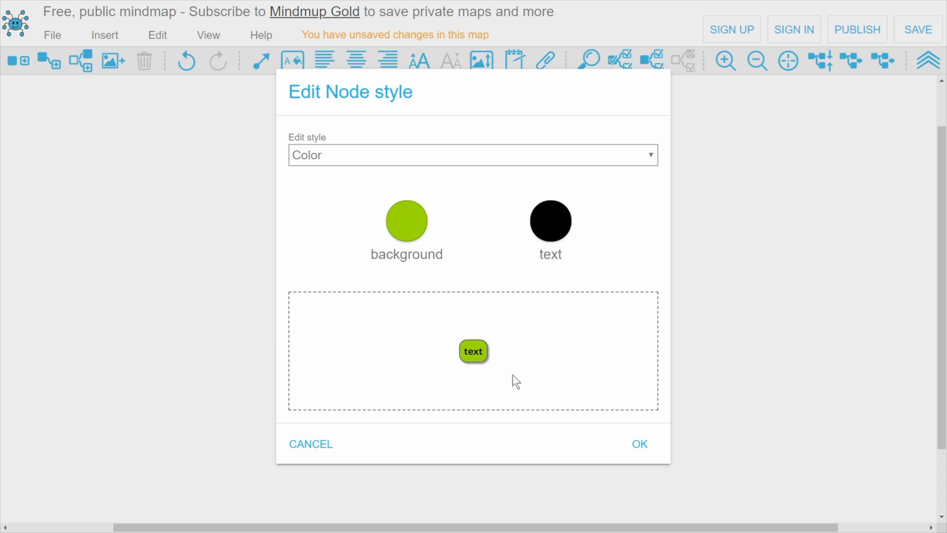
- Enlarge the text of the 디지털 리터러시 node in its style settings
left_click(590, 156)
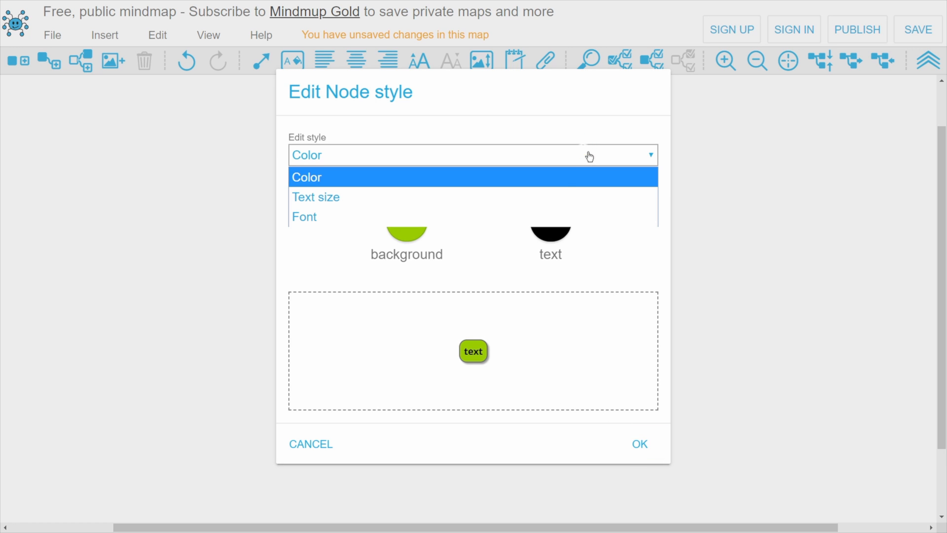
left_click(555, 197)
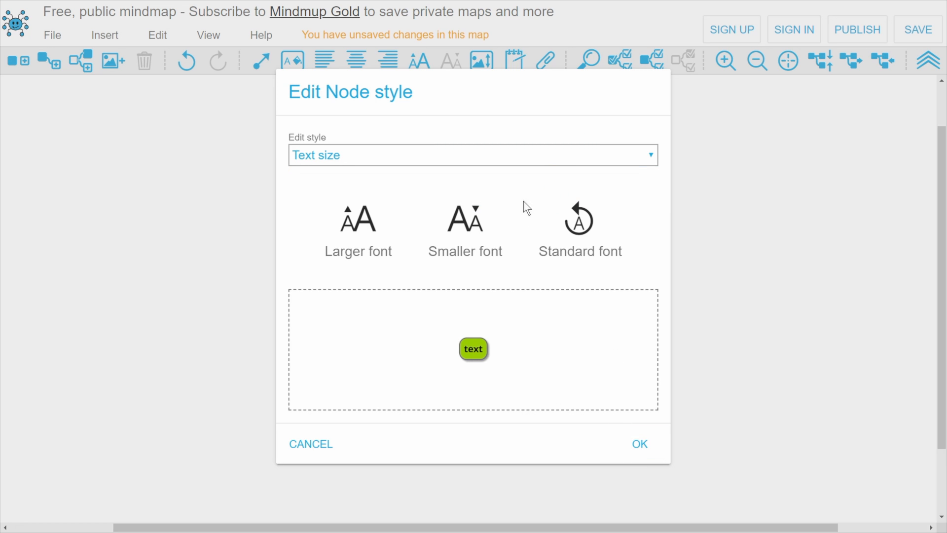
left_click(370, 213)
left_click(370, 213)
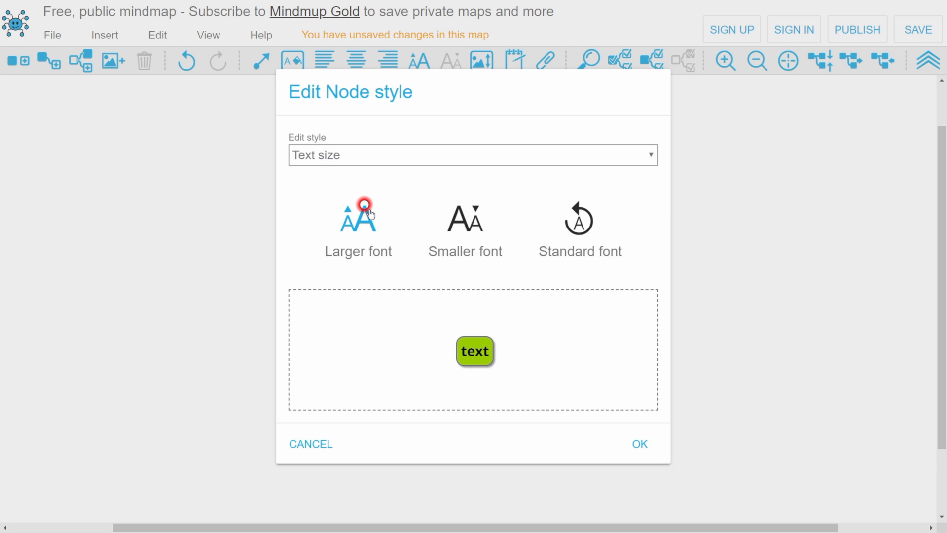
left_click(371, 213)
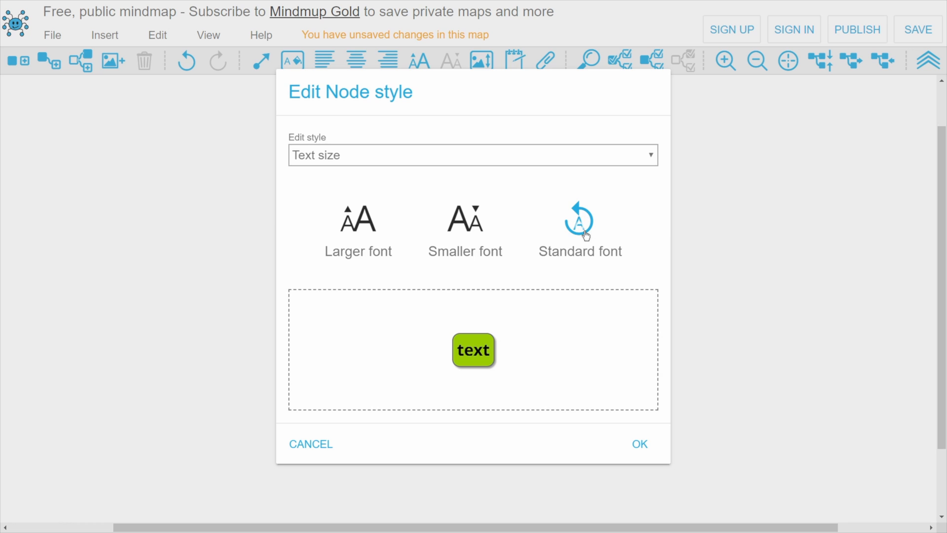
- Try the Stencil and Thick Marker fonts, choose Hand Writing for the 디지털 리터러시 node, and apply the style
left_click(561, 149)
left_click(558, 217)
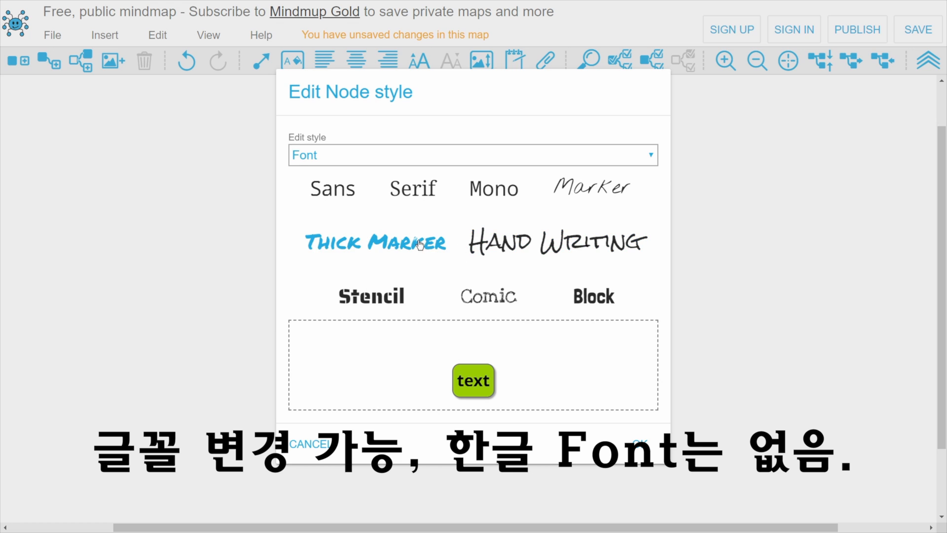
left_click(370, 295)
left_click(371, 249)
left_click(494, 253)
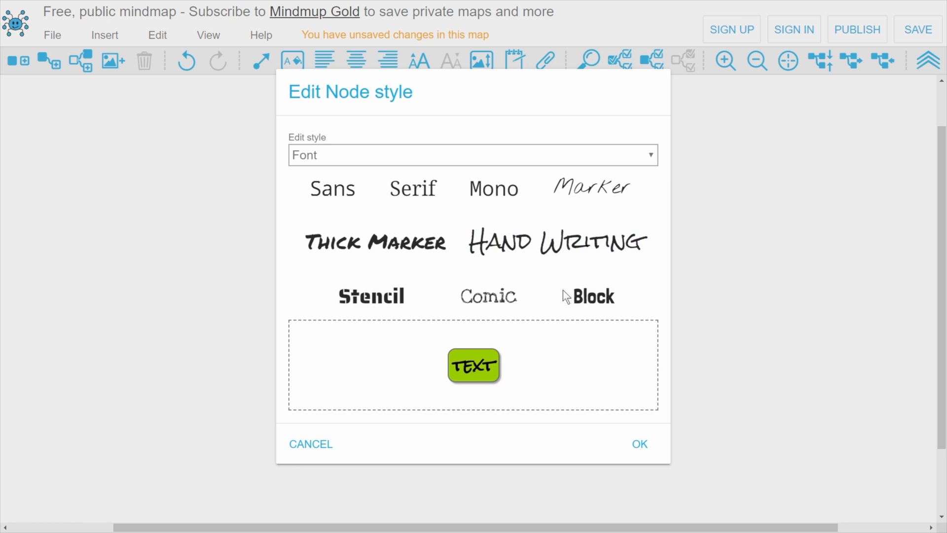
left_click(638, 445)
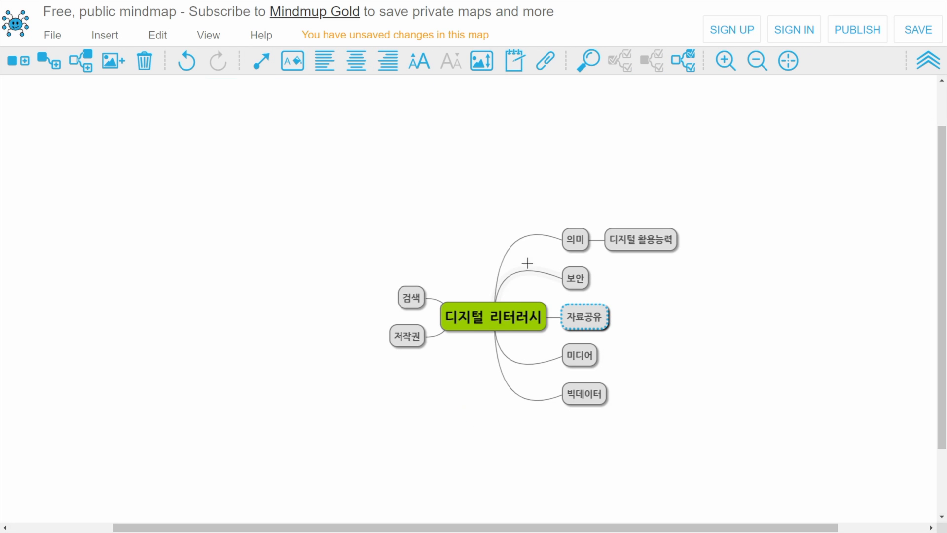
- Spread the child nodes around 디지털 리터러시, with 검색, 저작권 and 빅데이터 on its left and 의미, 자료공유 and 미디어 on its right
left_click_drag(568, 237, 454, 205)
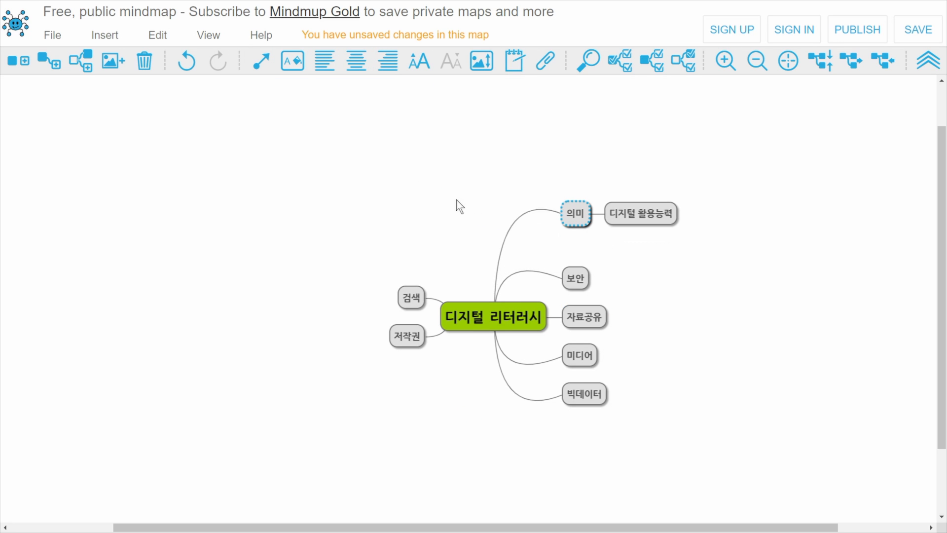
left_click_drag(410, 297, 404, 206)
left_click_drag(394, 344, 364, 402)
left_click_drag(590, 398, 592, 446)
left_click_drag(406, 204, 335, 229)
left_click_drag(375, 393, 333, 361)
left_click_drag(584, 437, 402, 435)
left_click_drag(580, 355, 602, 440)
left_click_drag(585, 316, 624, 362)
- Try to move the 보안 node farther outward, and undo its accidental widening
left_click_drag(576, 277, 643, 260)
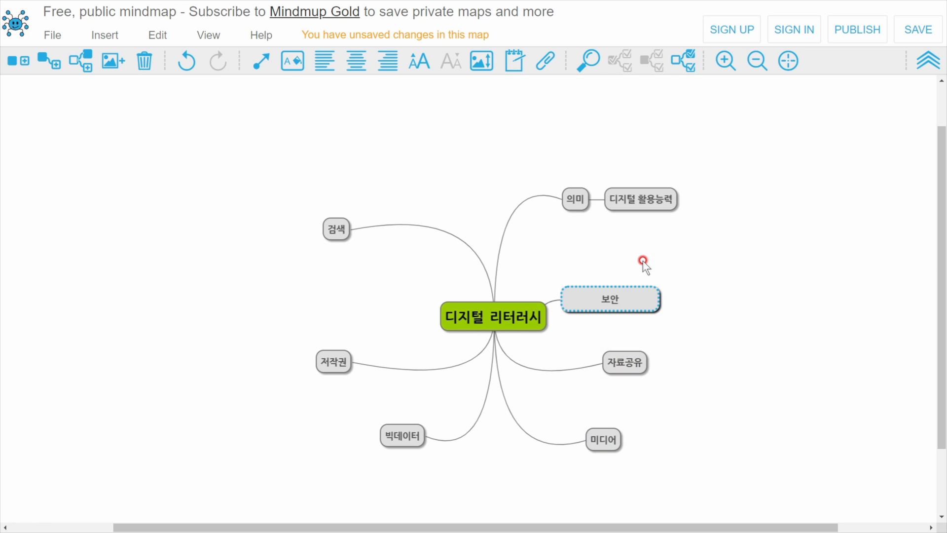
left_click(186, 61)
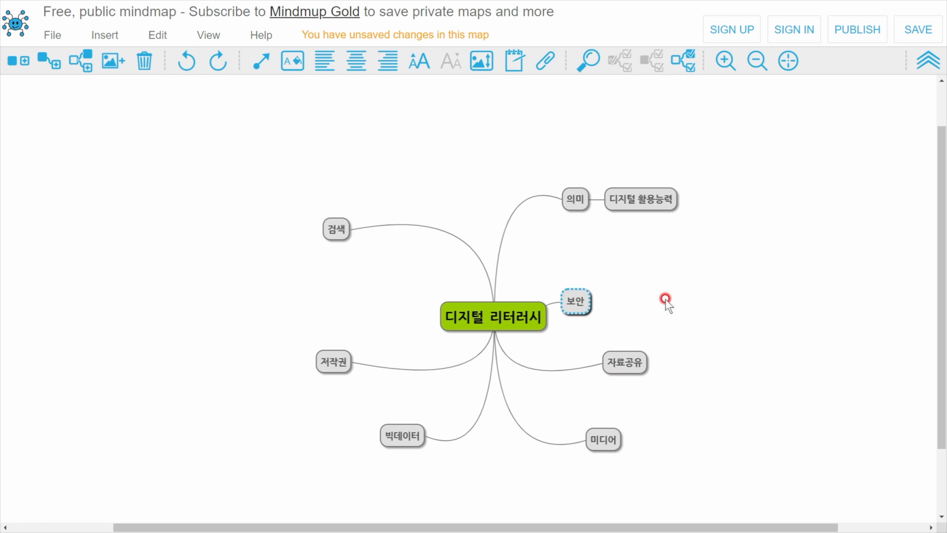
left_click(483, 278)
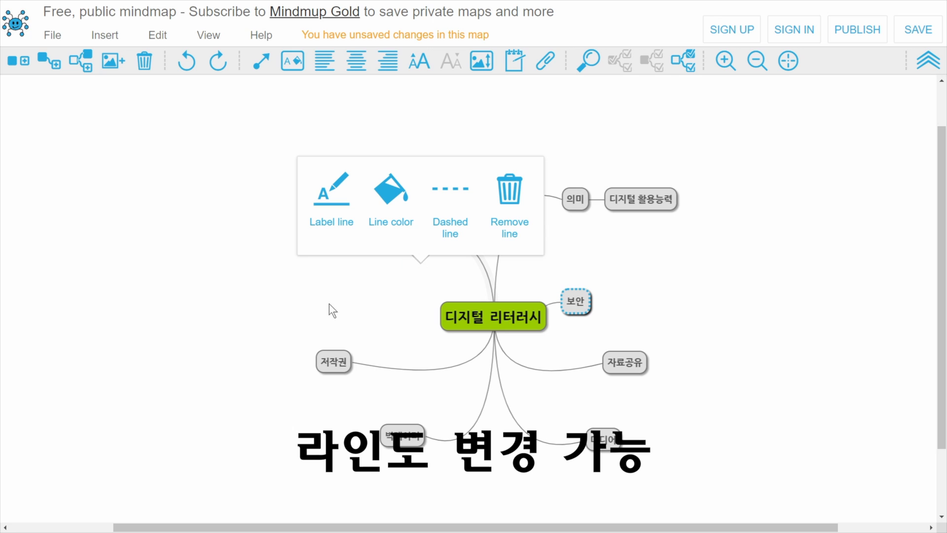
left_click(299, 307)
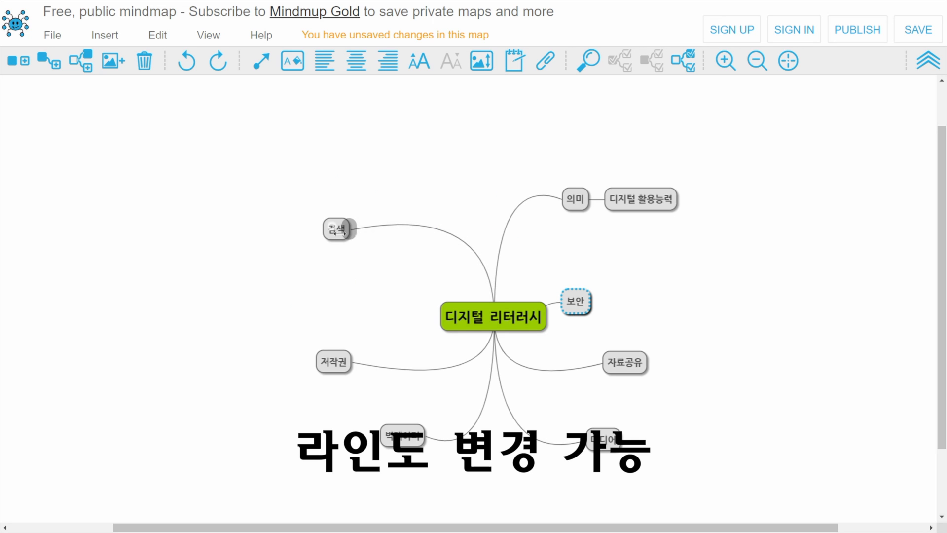
left_click(379, 231)
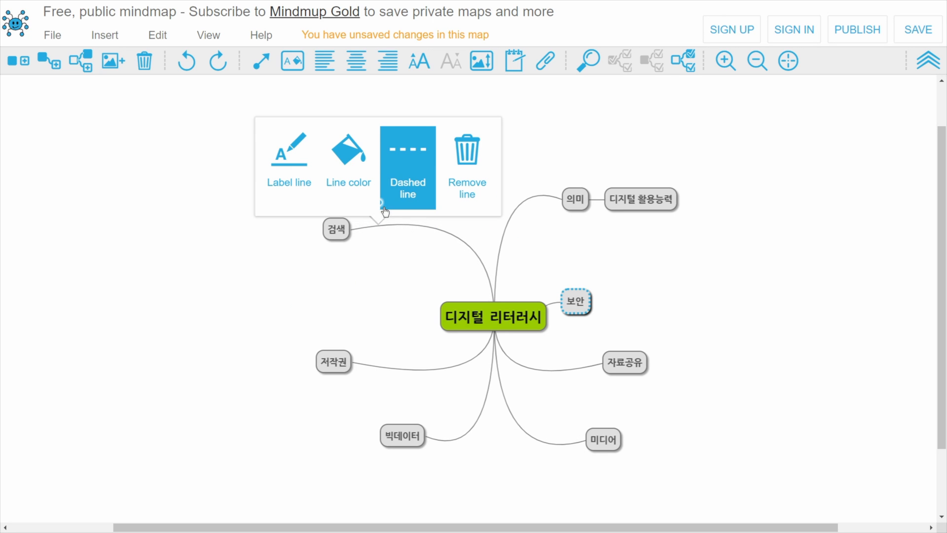
left_click(294, 190)
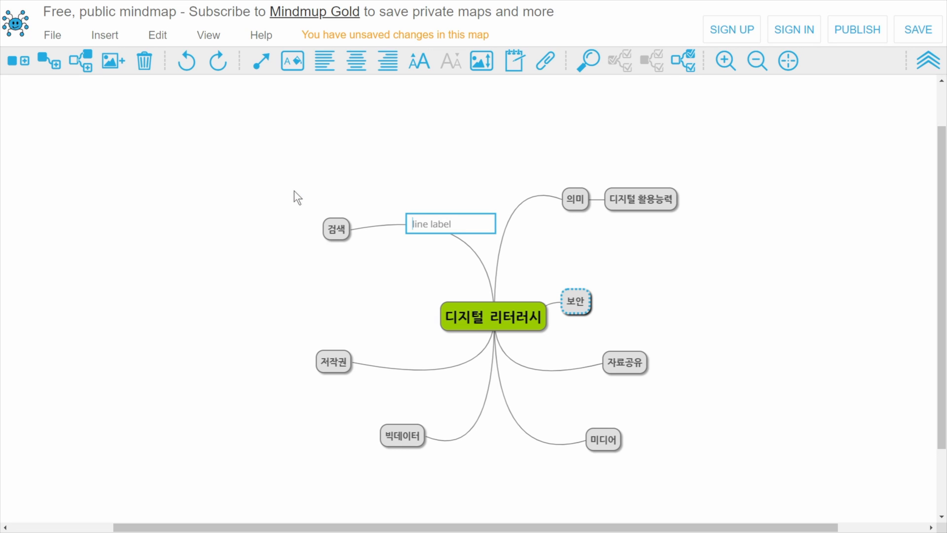
left_click(358, 173)
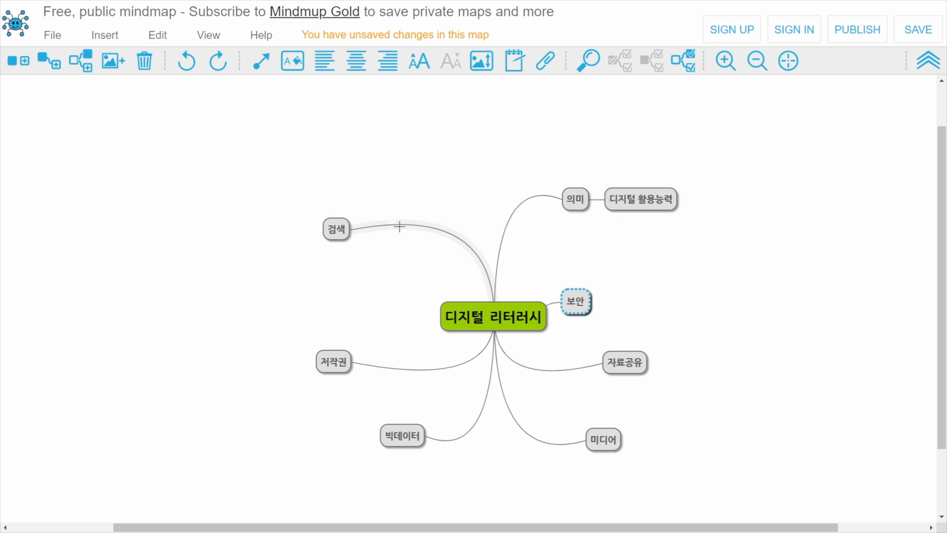
- Color the line connecting 디지털 리터러시 to 검색 orange
left_click(398, 225)
left_click(389, 192)
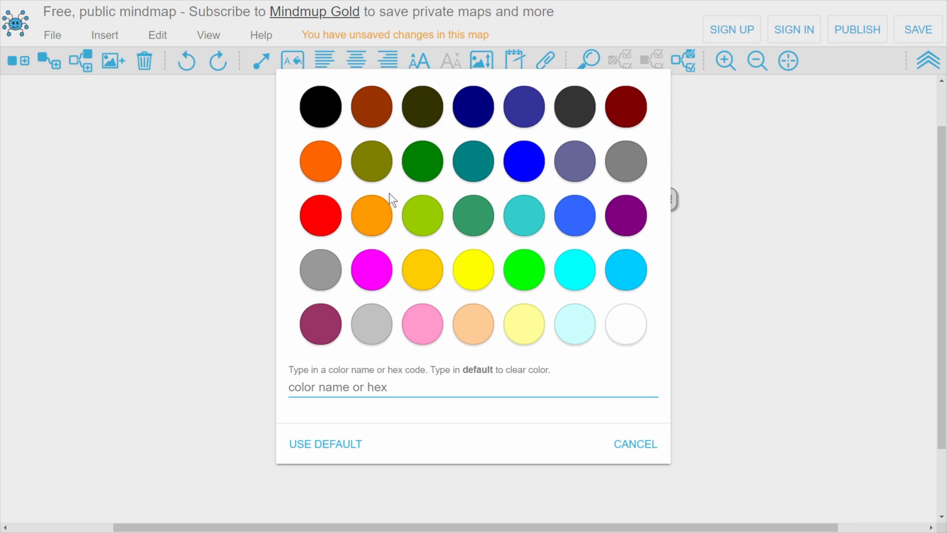
left_click(315, 161)
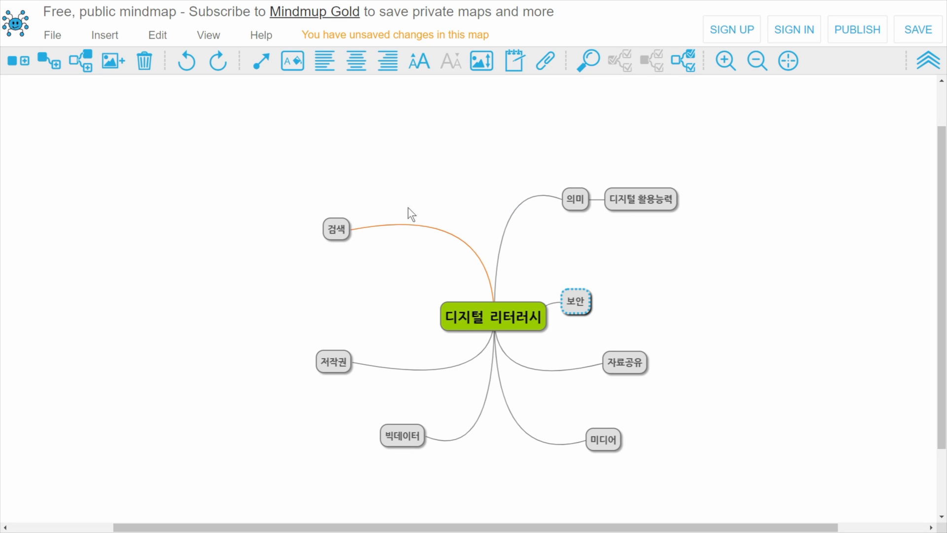
- Try a dashed style on the orange line to 검색, and return it to a solid line
left_click(429, 225)
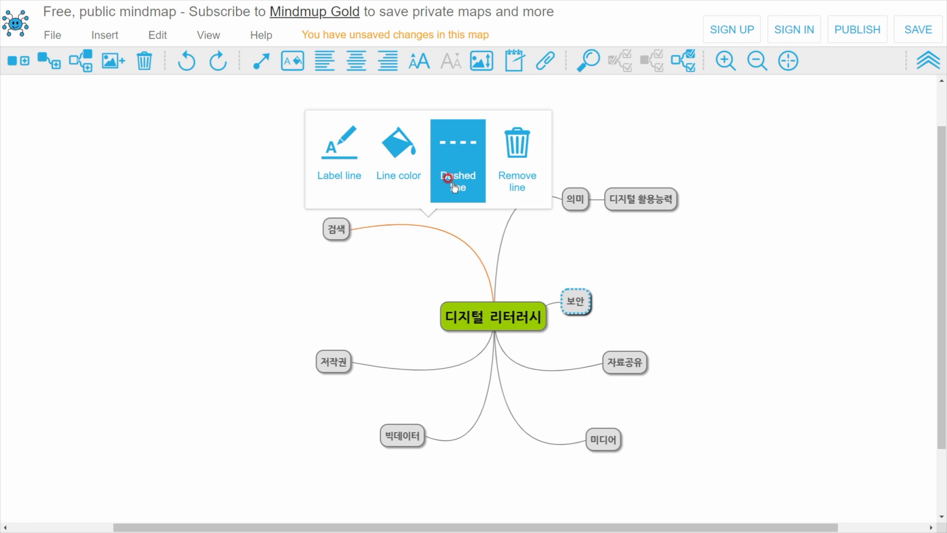
left_click(453, 183)
left_click(429, 225)
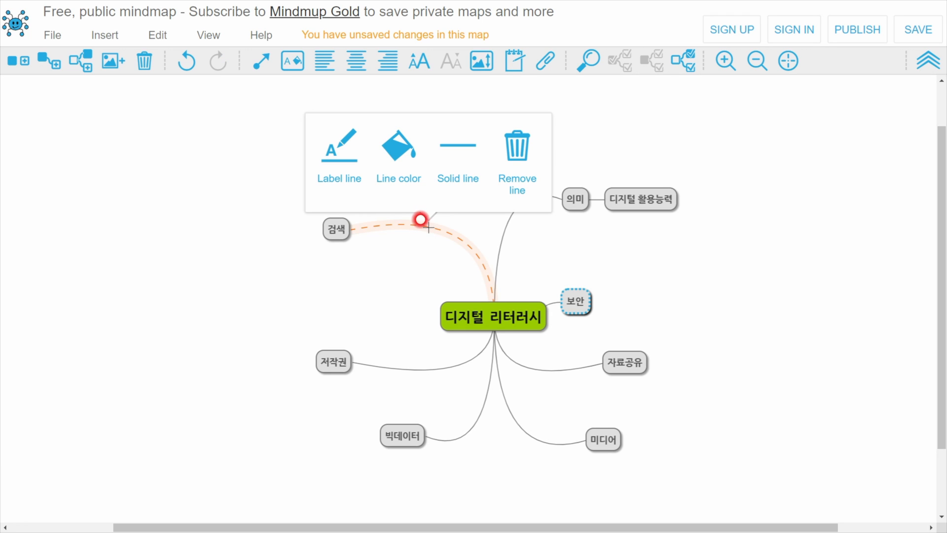
left_click(454, 176)
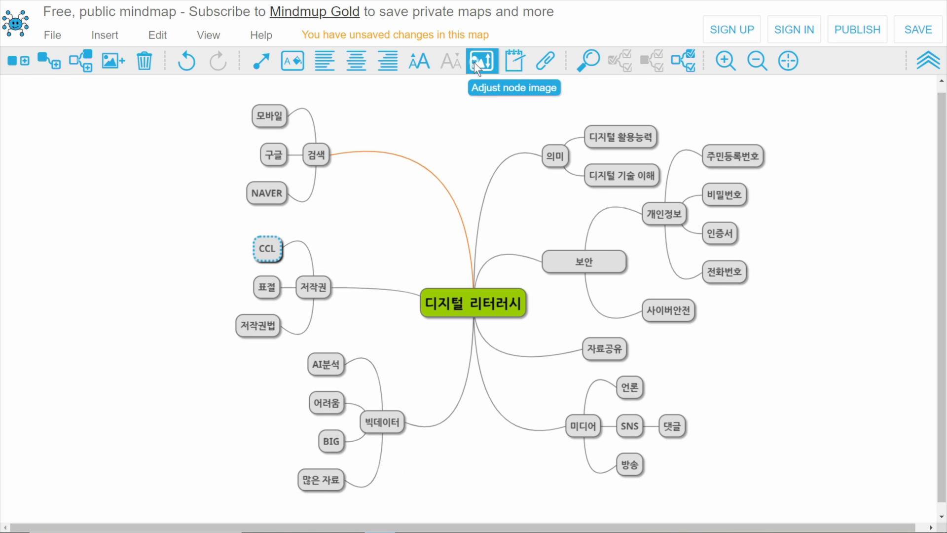
- Insert the haansoft_ccl image in the CCL node with a width of 200, keeping its aspect ratio and placing it left of the text
left_click(475, 62)
left_click(148, 213)
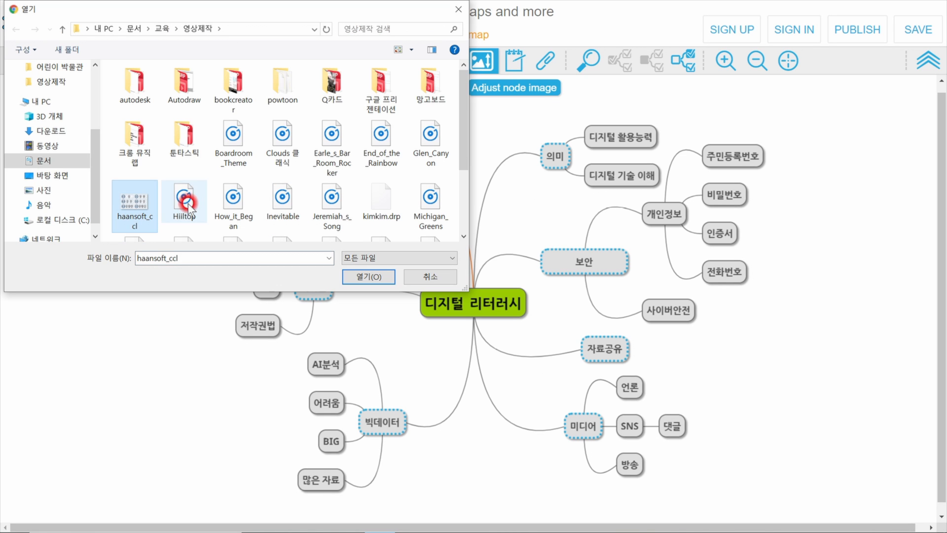
left_click(371, 277)
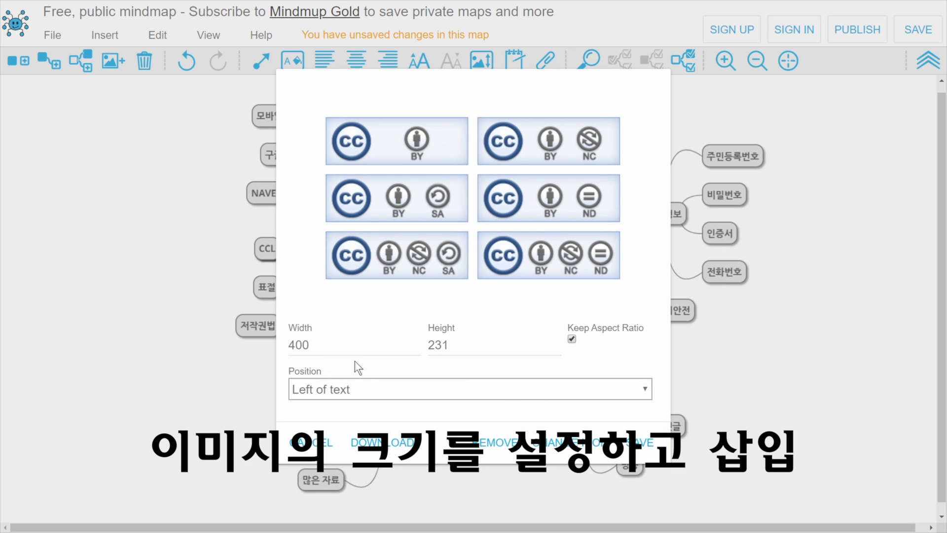
left_click_drag(314, 343, 286, 342)
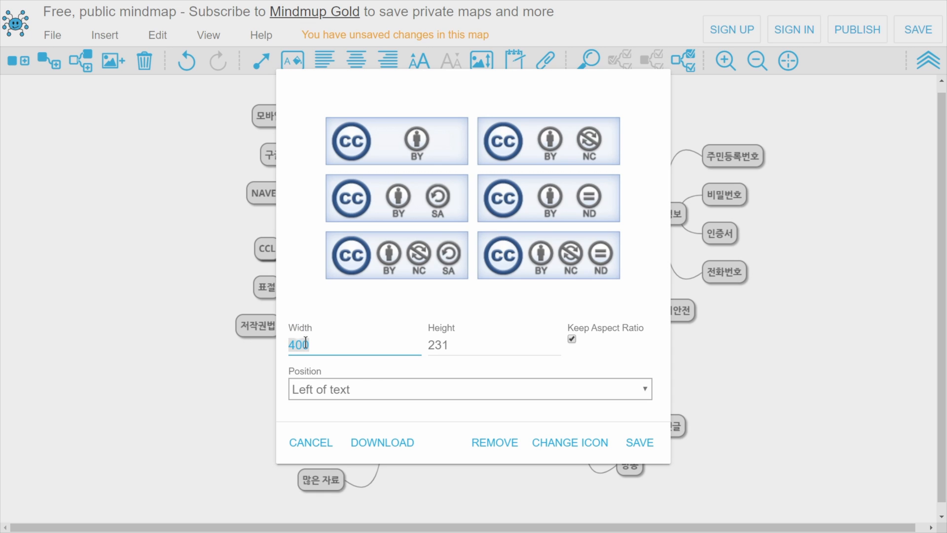
type("20")
left_click(638, 452)
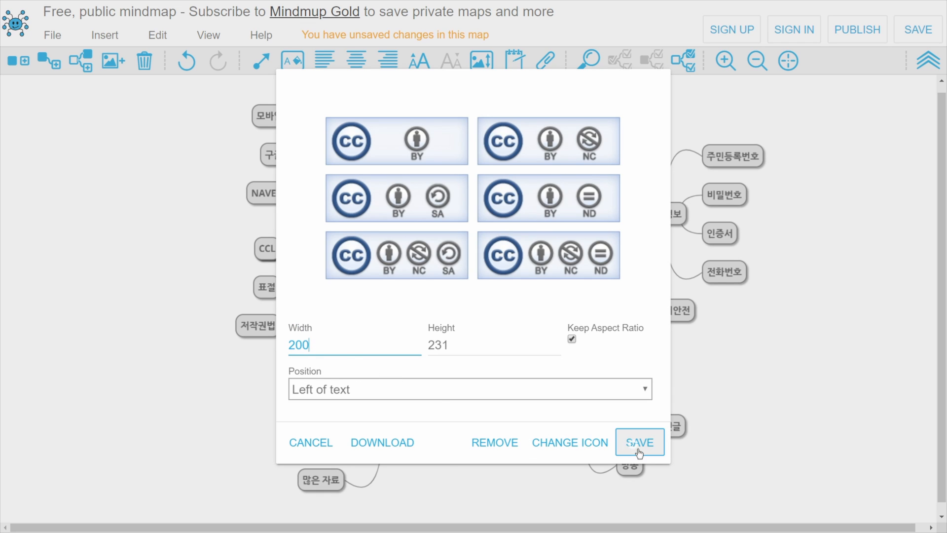
left_click(638, 451)
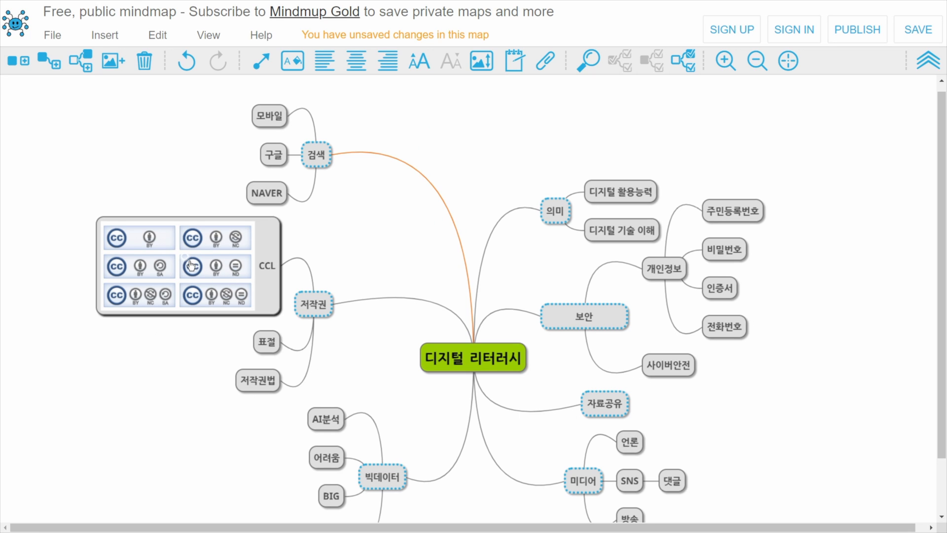
- Reduce the CCL node's image to a width of 100 with the aspect ratio kept, and save the change
left_click(192, 266)
right_click(194, 263)
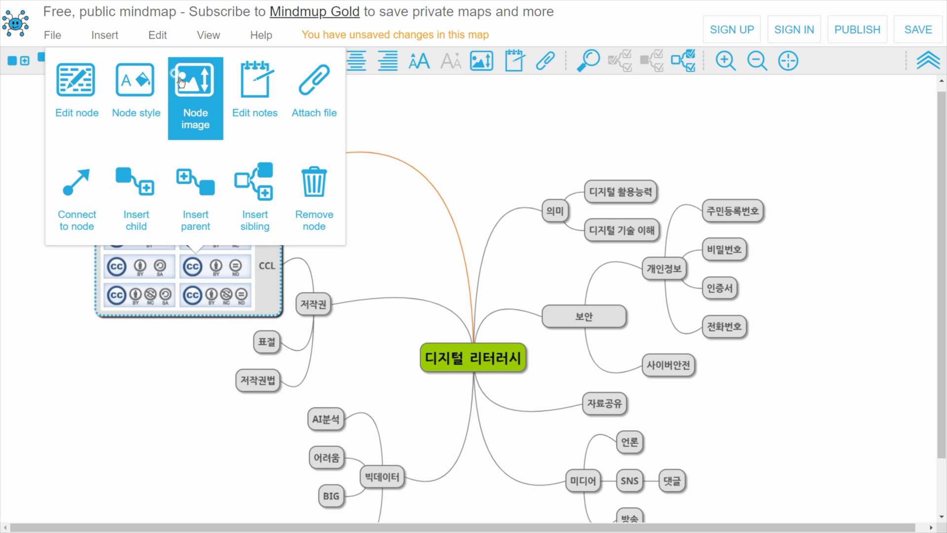
left_click(181, 79)
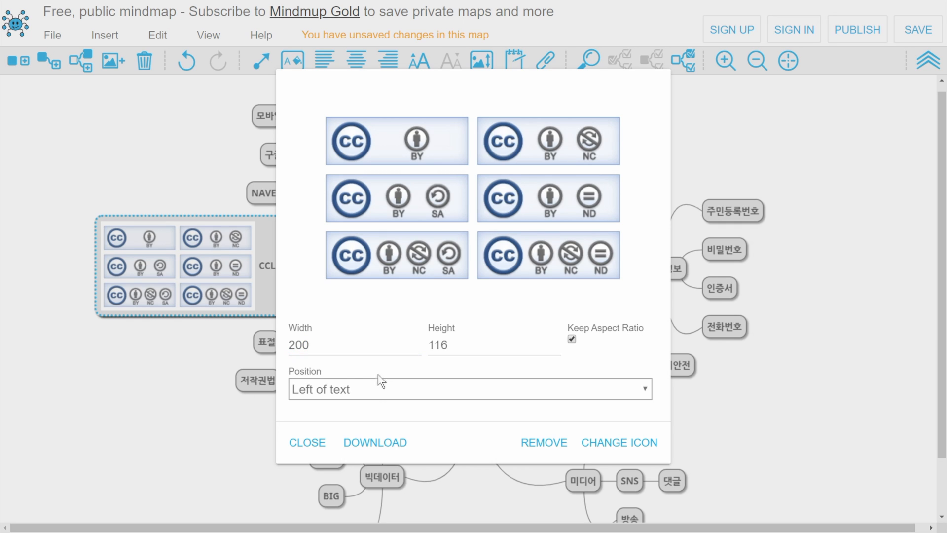
left_click(338, 335)
key("BackSpace")
key("BackSpace")
key("BackSpace")
type("1")
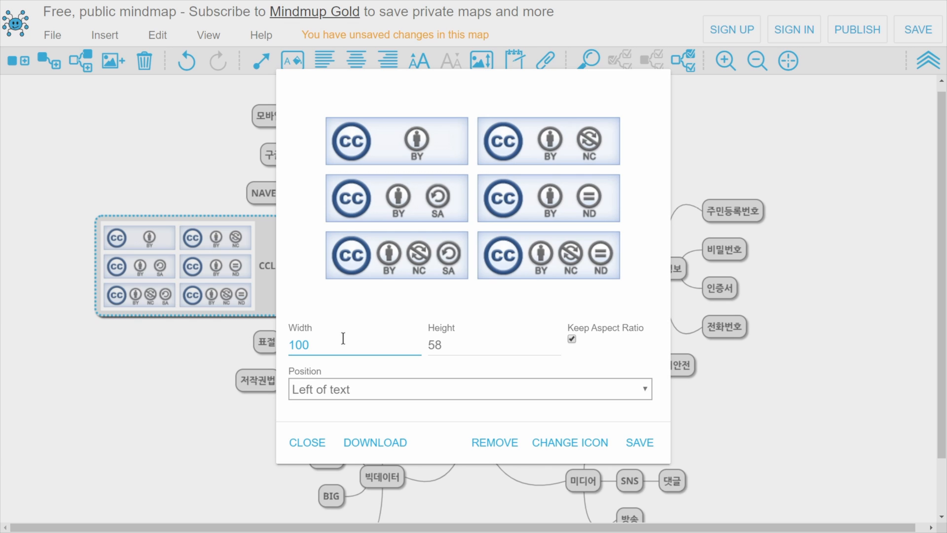
left_click(632, 442)
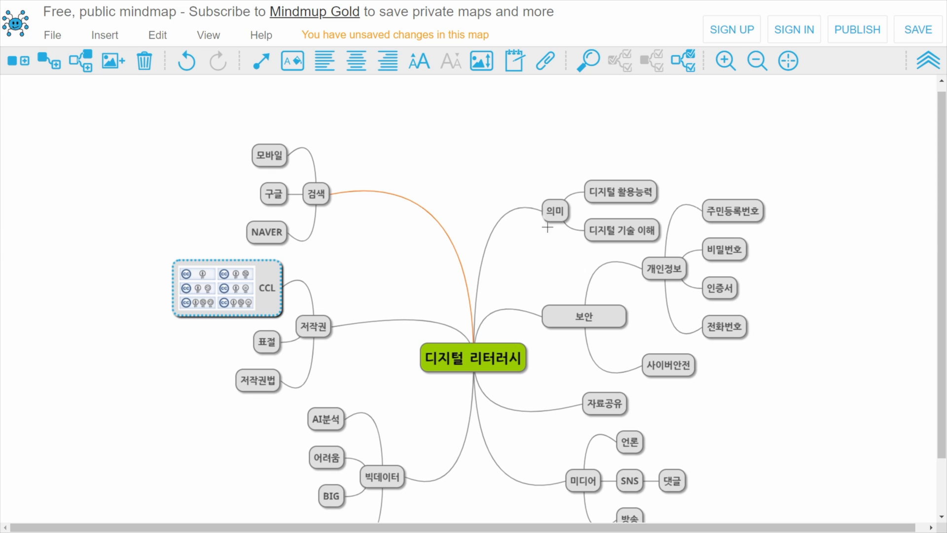
- Try to export the map containing the CCL image as a PNG at 100% scale with a transparent background
left_click_drag(938, 292, 938, 307)
left_click(52, 34)
mouse_move(84, 160)
left_click(243, 196)
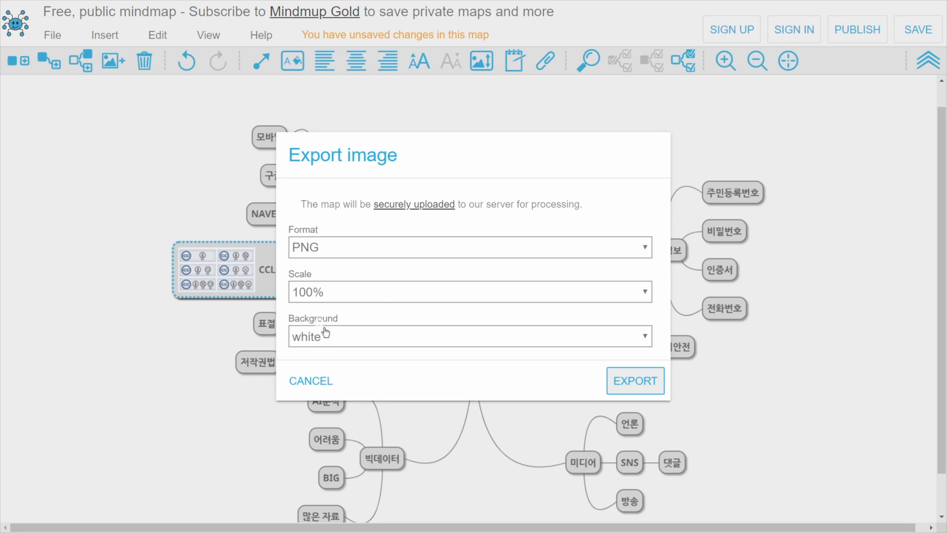
left_click(320, 340)
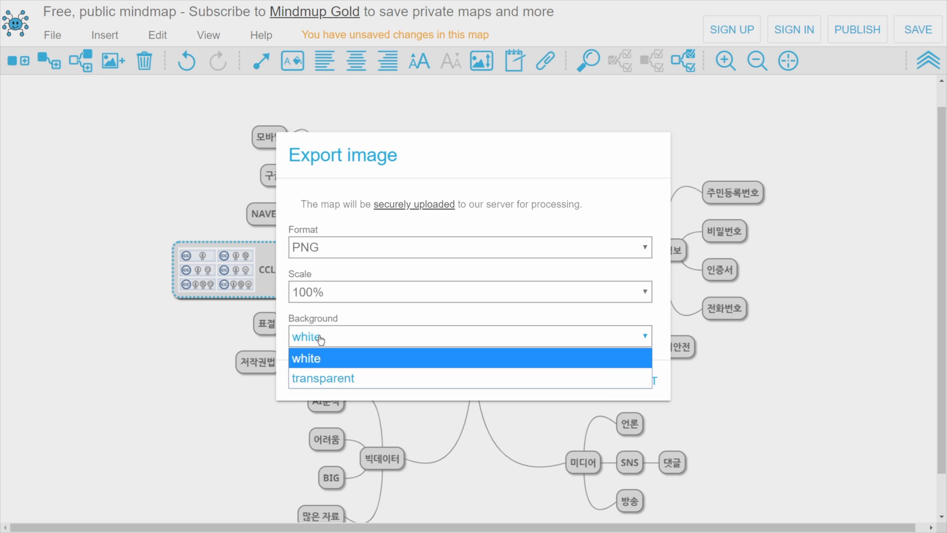
left_click(334, 376)
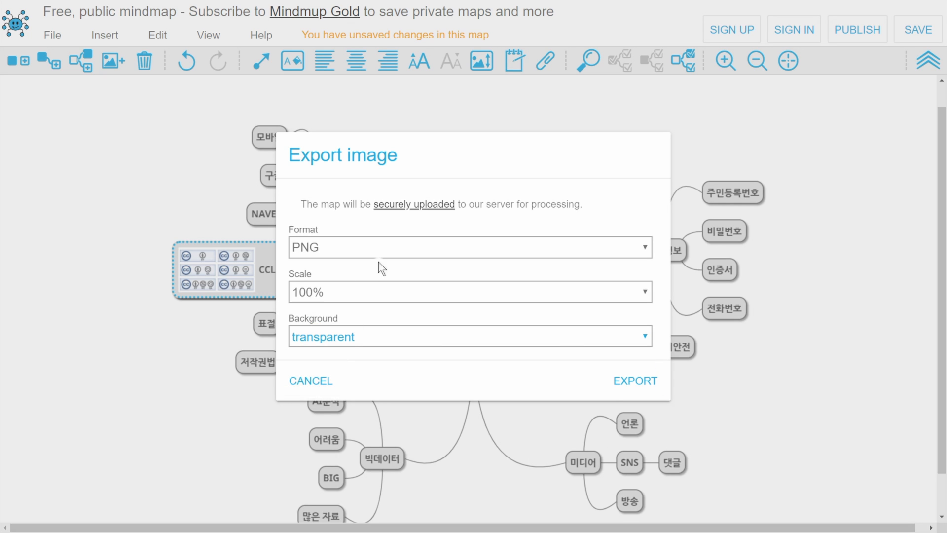
left_click(619, 375)
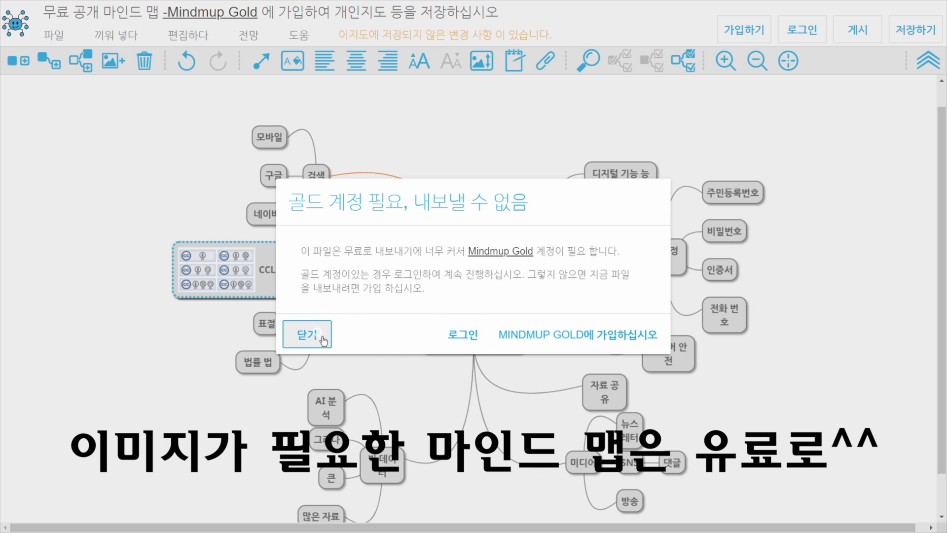
left_click(307, 334)
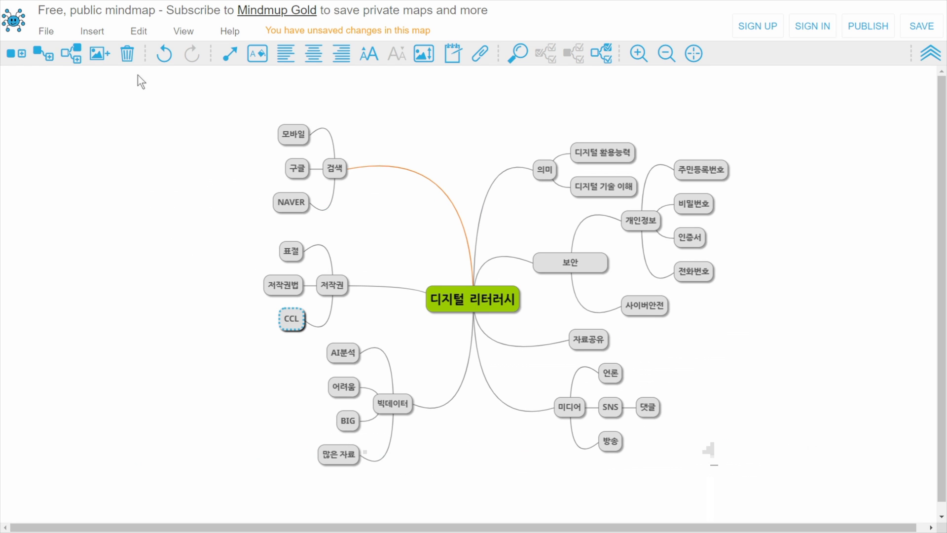
- Export the map without the CCL image as a PNG at 100% scale with a transparent background, and open the exported file
left_click(46, 31)
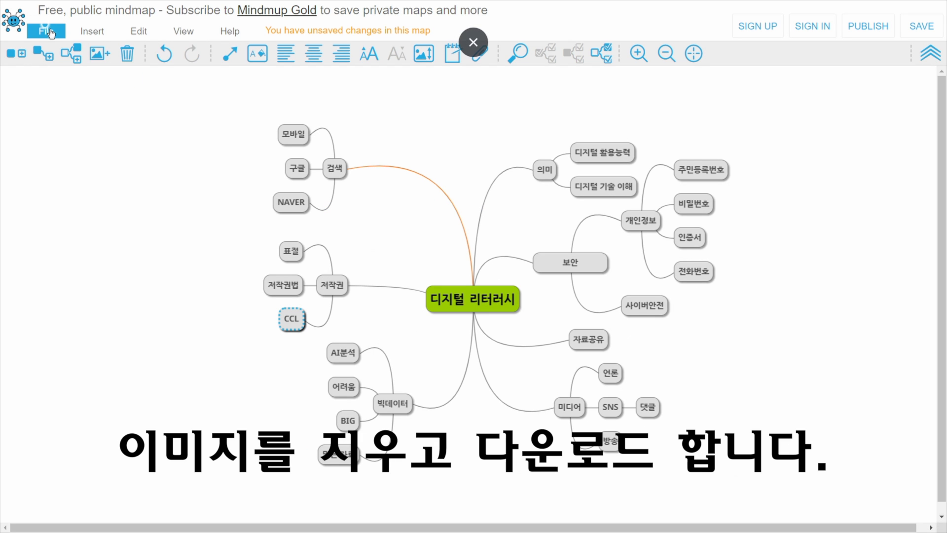
mouse_move(104, 143)
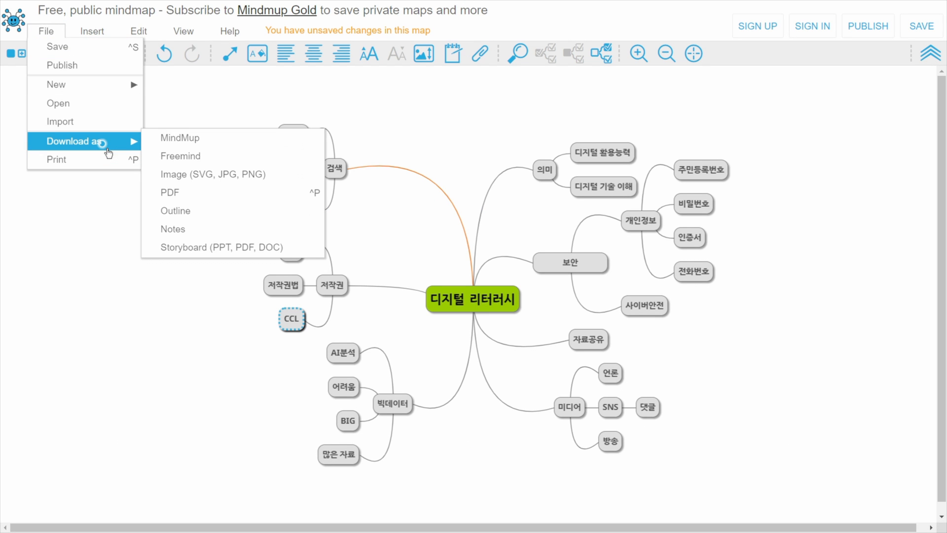
left_click(236, 172)
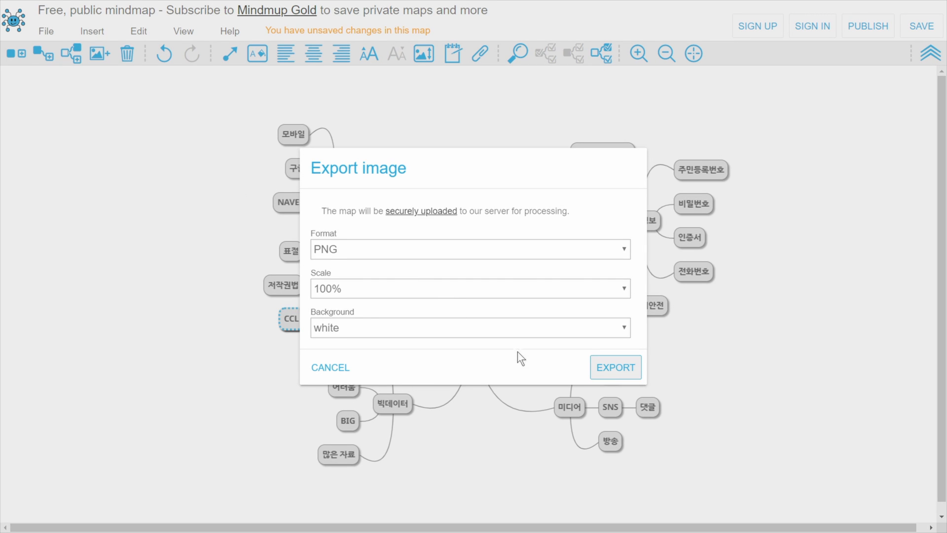
left_click(577, 326)
left_click(379, 365)
left_click(615, 375)
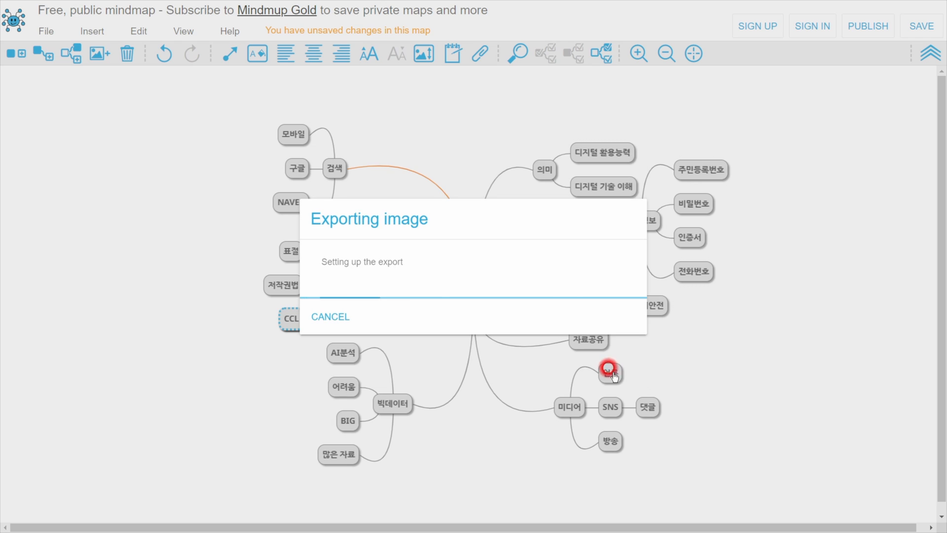
left_click(616, 317)
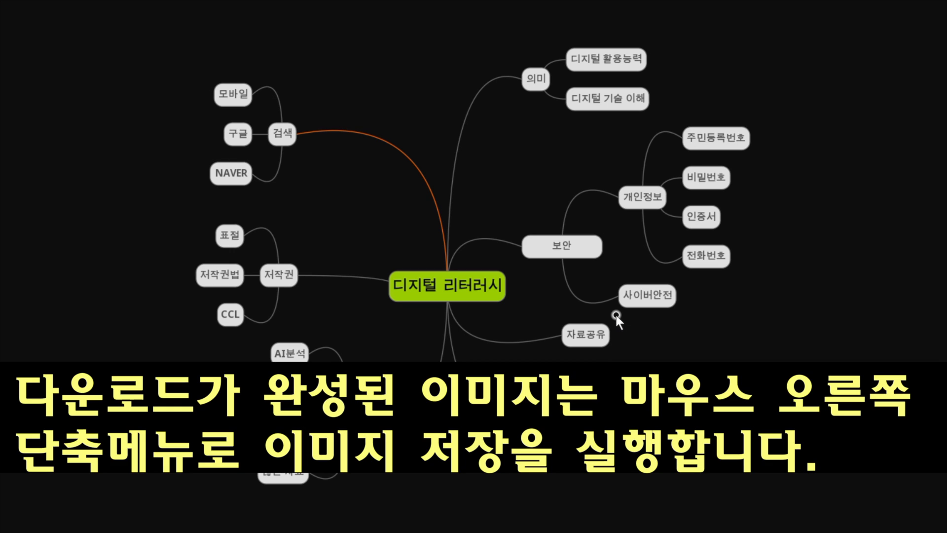
- Save the exported mind map image to the computer as 마인드멉 자료 저장, and dismiss the download bar
right_click(575, 260)
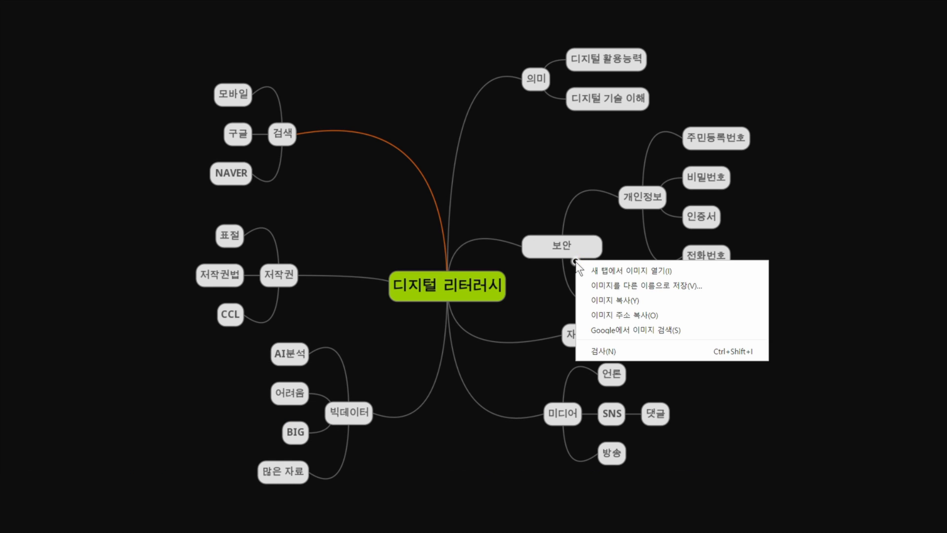
left_click(597, 285)
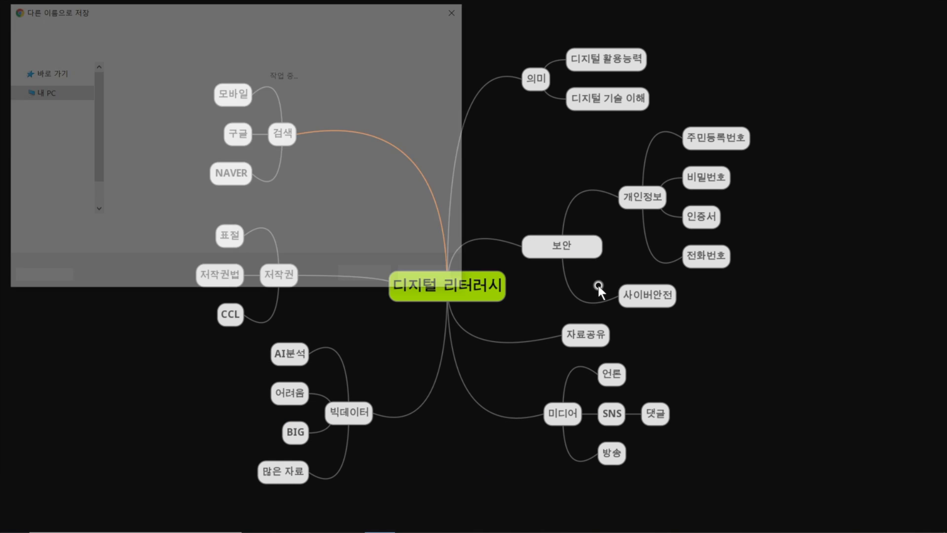
type("마인드멉 자료 ㅈ")
type("장")
key("Return")
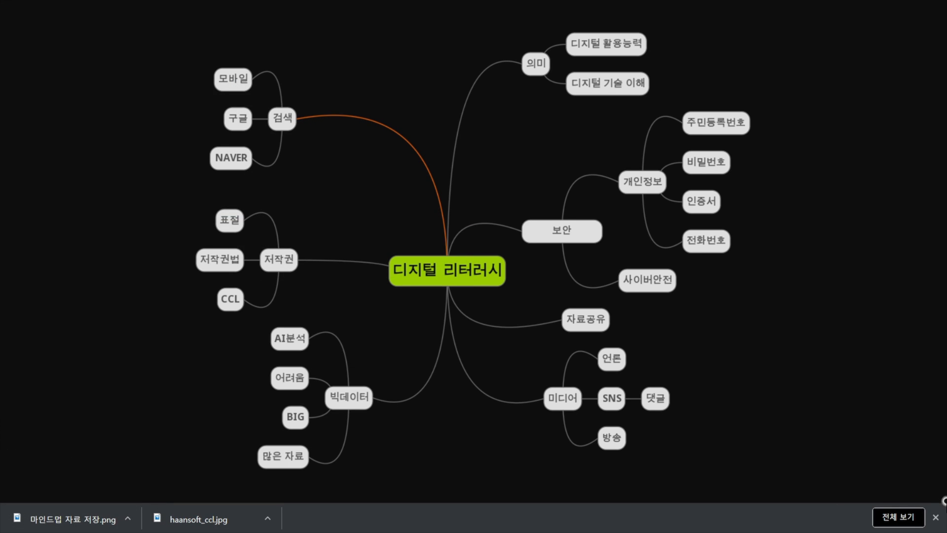
left_click(936, 517)
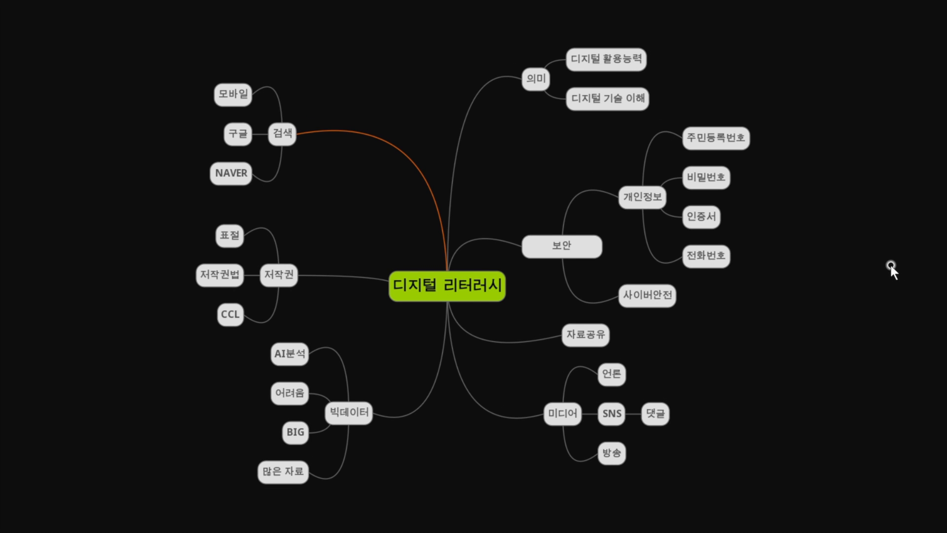